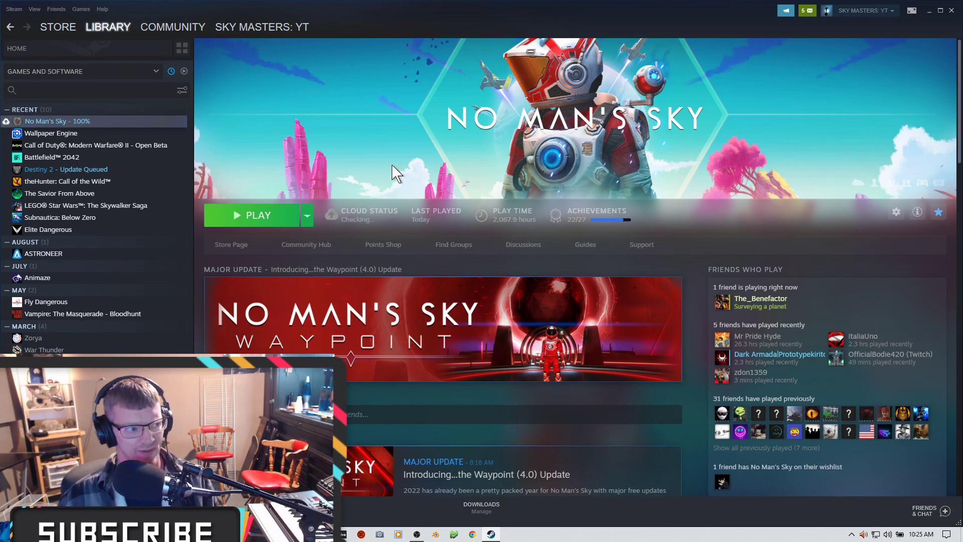
- Clear Steam and the GAMES folder off the desktop, and open the NMSSaveEditor-master folder in a reduced window
left_click(929, 10)
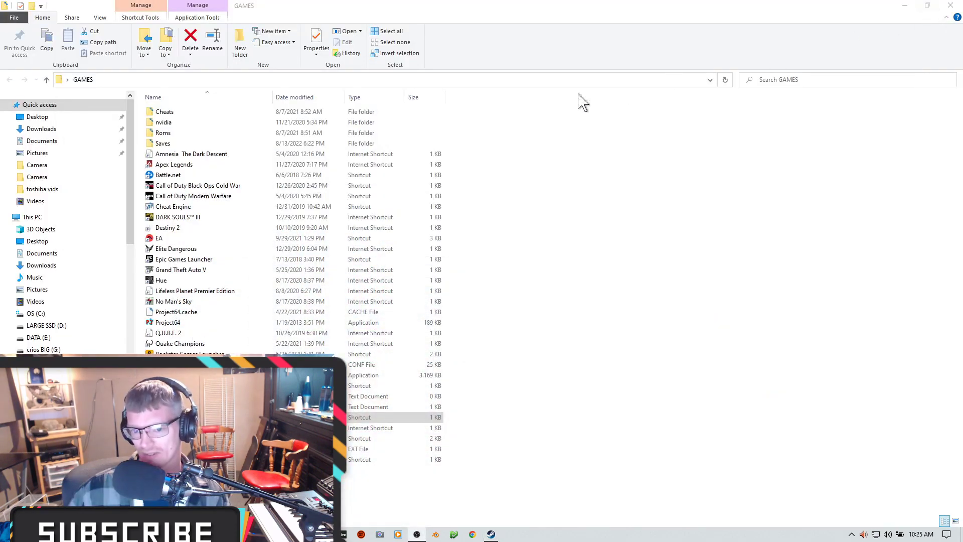
left_click(950, 5)
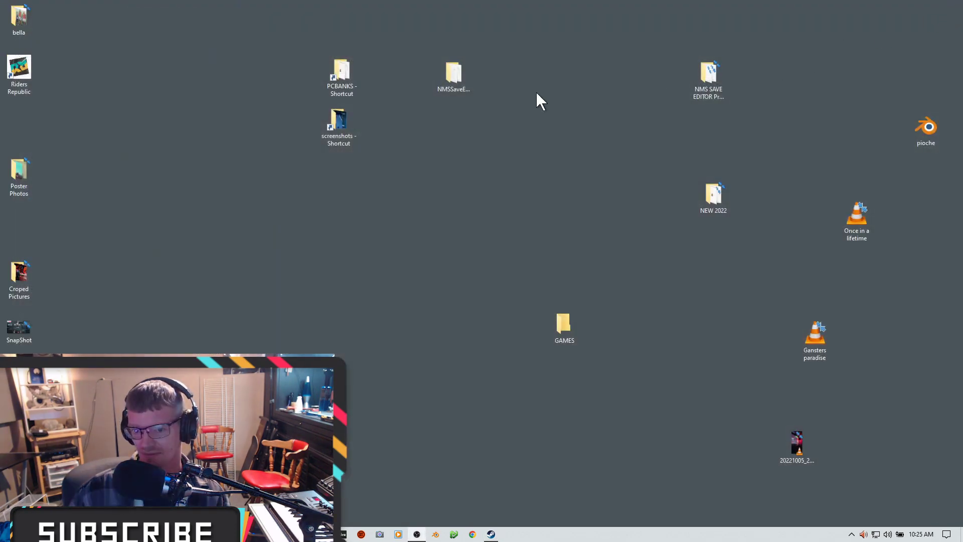
double_click(458, 86)
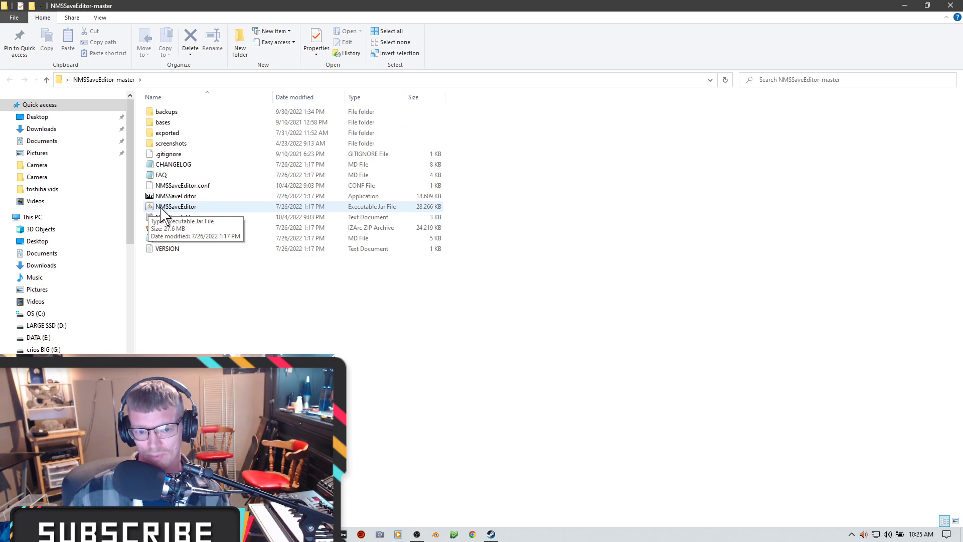
double_click(422, 8)
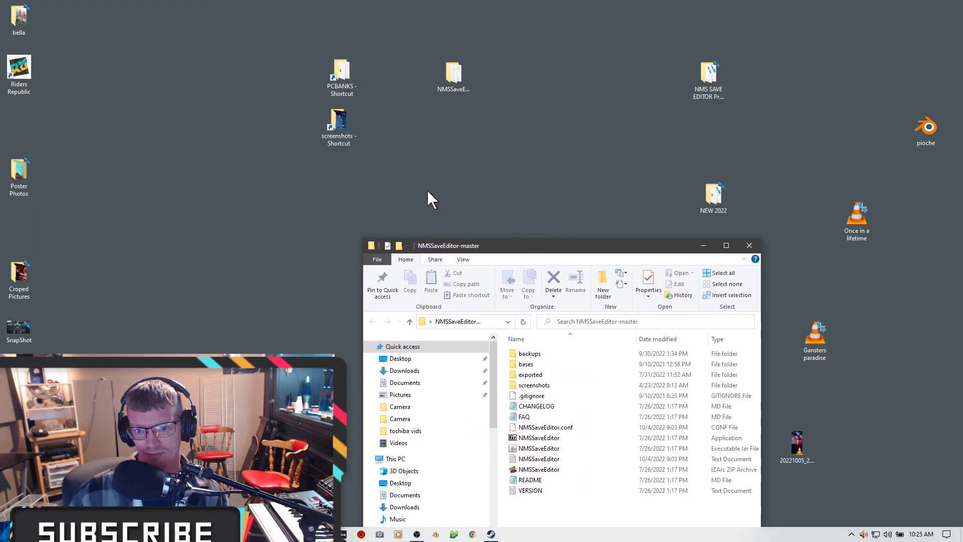
- Open the PCBANKS folder and widen its window until the full path and all file columns are readable
double_click(348, 77)
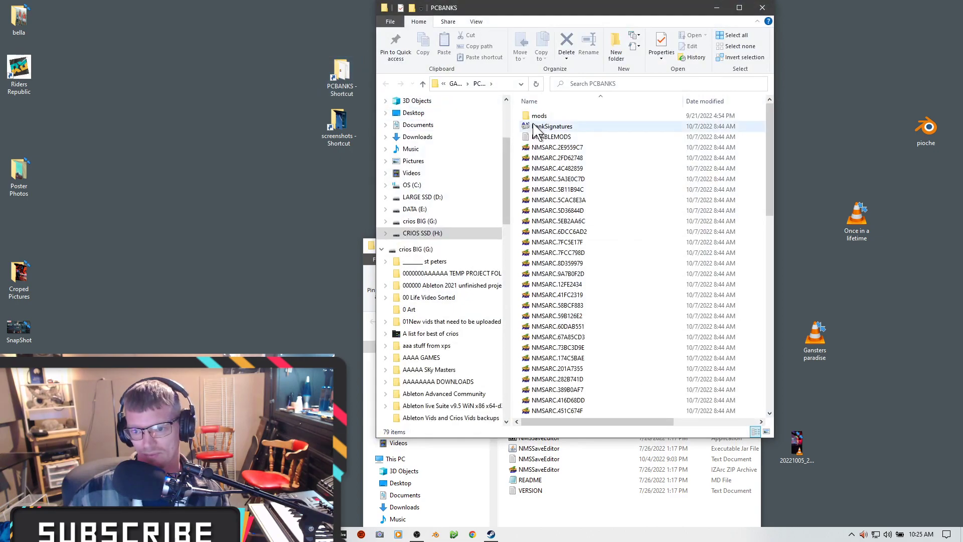
left_click_drag(775, 152, 952, 149)
left_click_drag(633, 10, 436, 31)
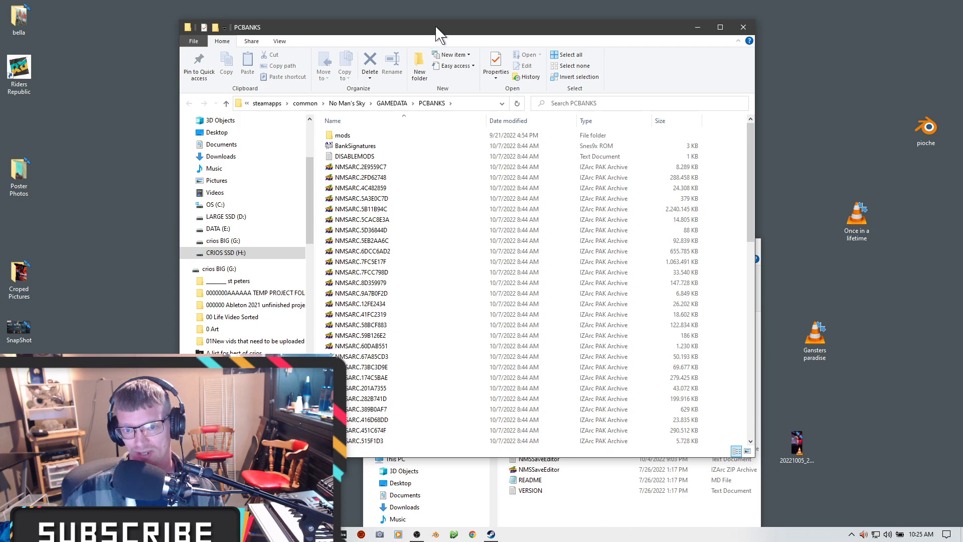
left_click_drag(757, 118, 896, 120)
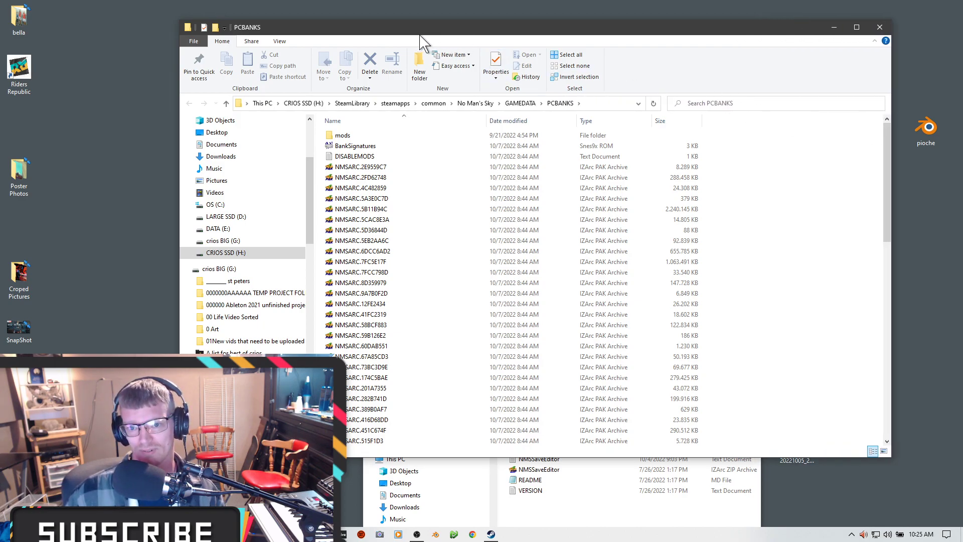
left_click_drag(438, 29, 402, 67)
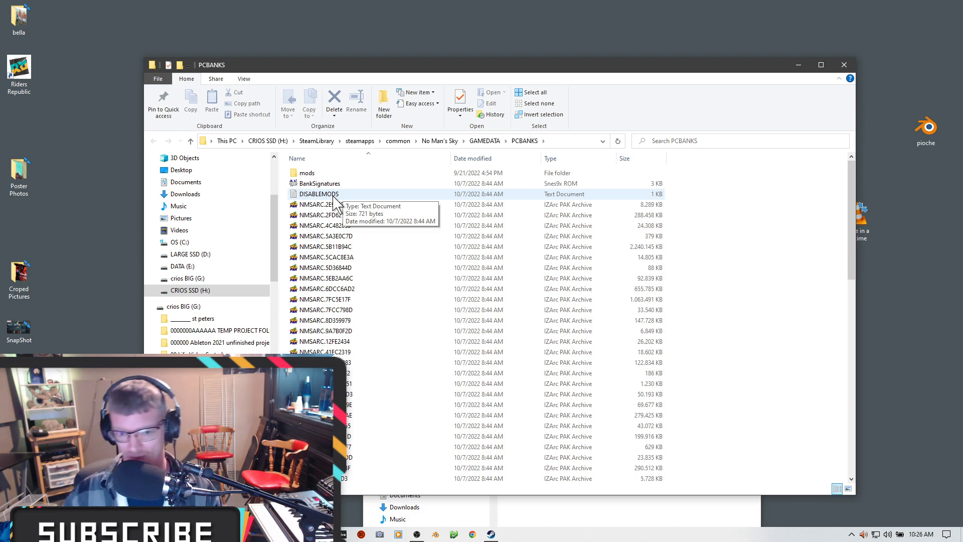
- Delete the DISABLEMODS text document from the PCBANKS folder
right_click(335, 200)
key("Escape")
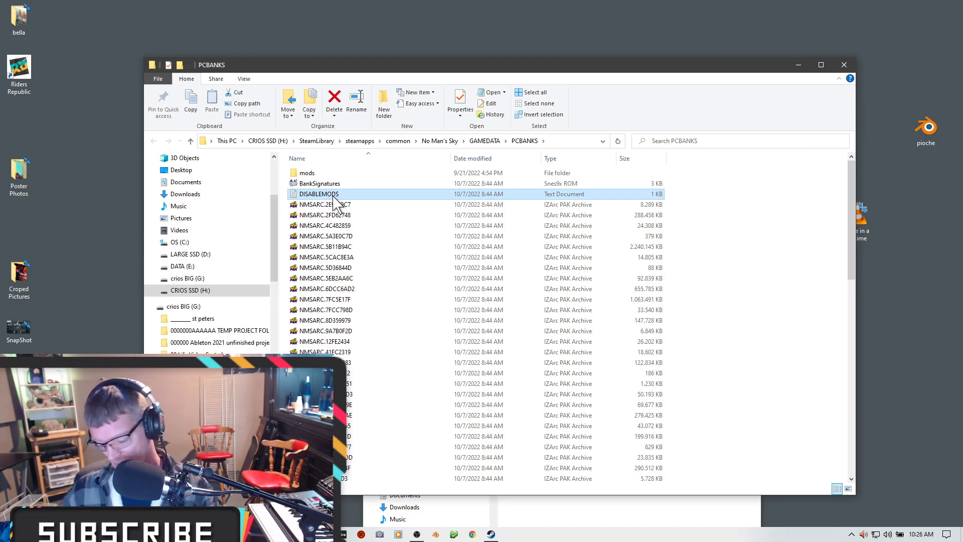
key("Delete")
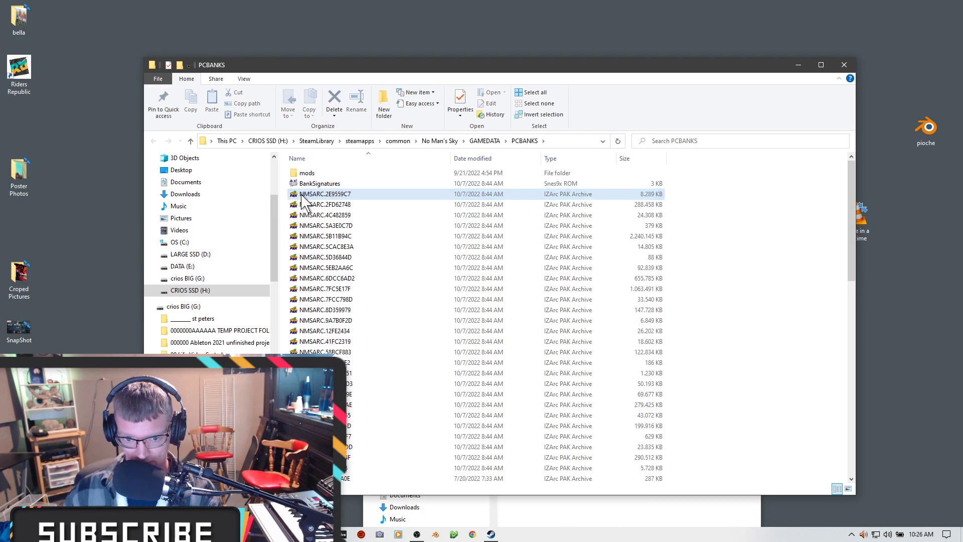
- Check the mods folder inside PCBANKS, go back to PCBANKS, and close the window
double_click(318, 175)
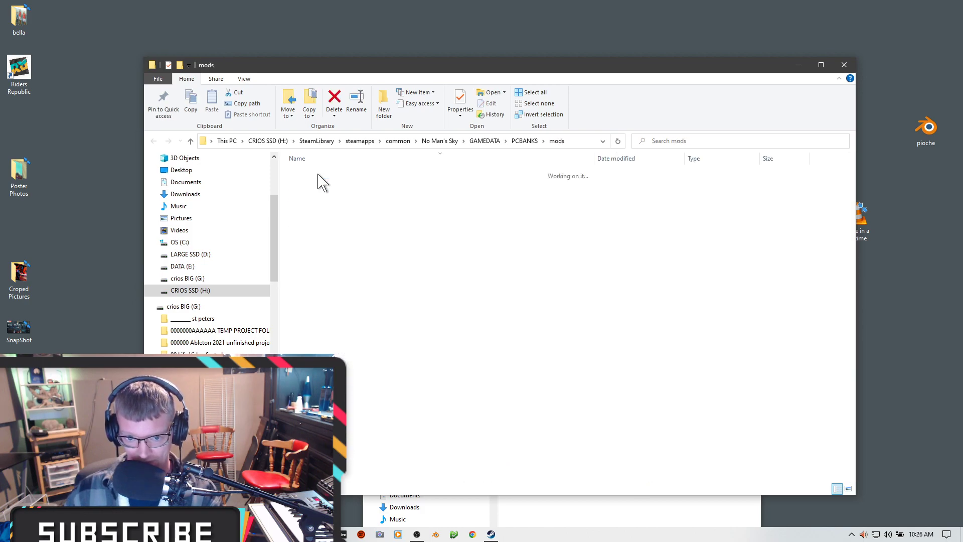
key("alt+Left")
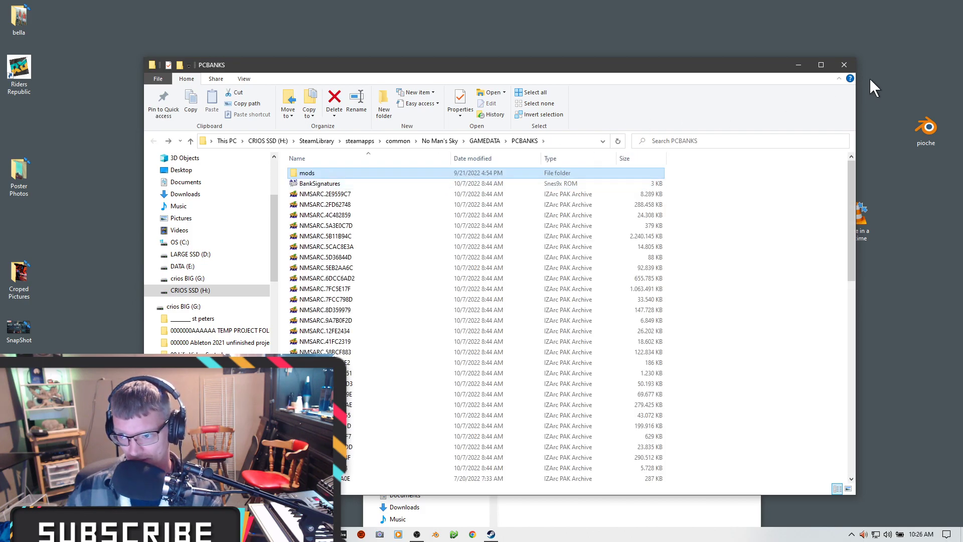
left_click(845, 65)
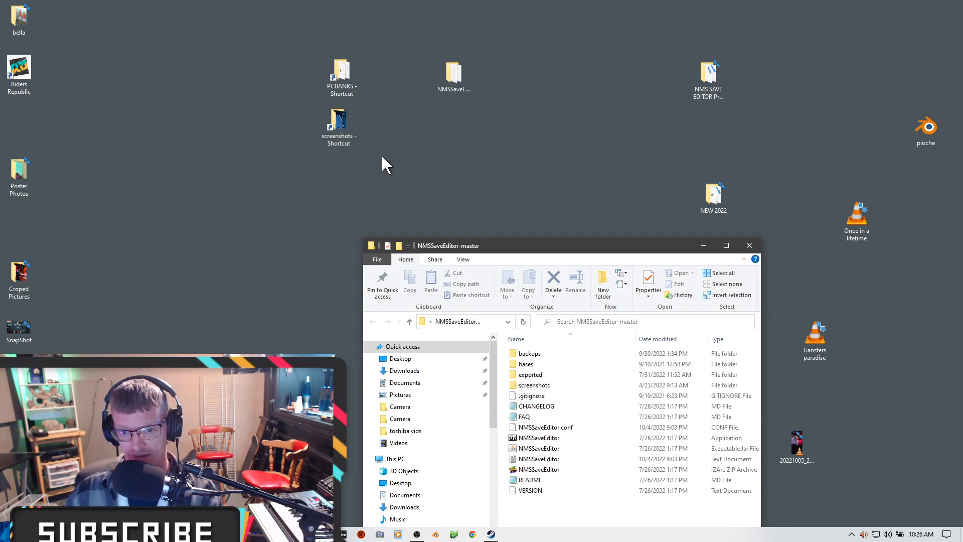
- Launch the NMSSaveEditor executable jar and load the Slot 2 - CREATIVE game save
double_click(454, 75)
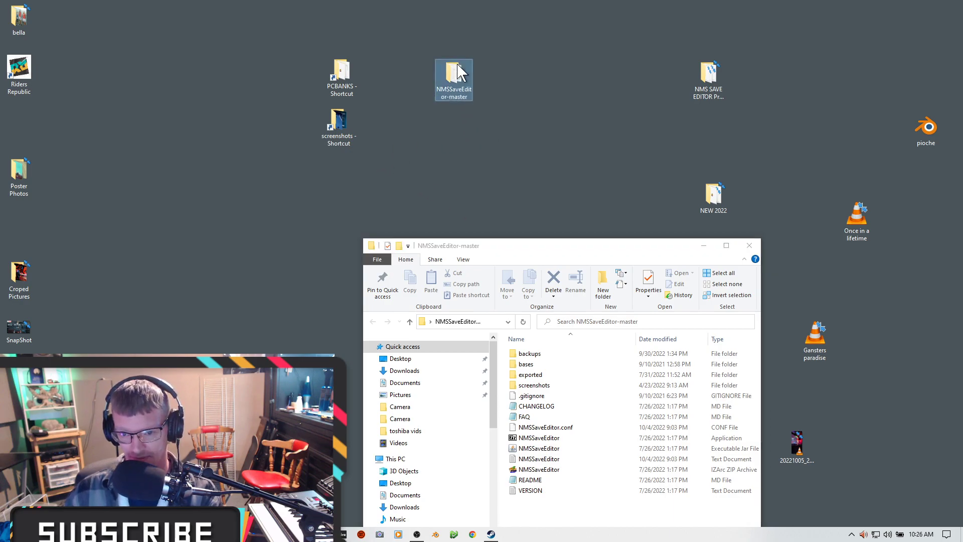
left_click(531, 448)
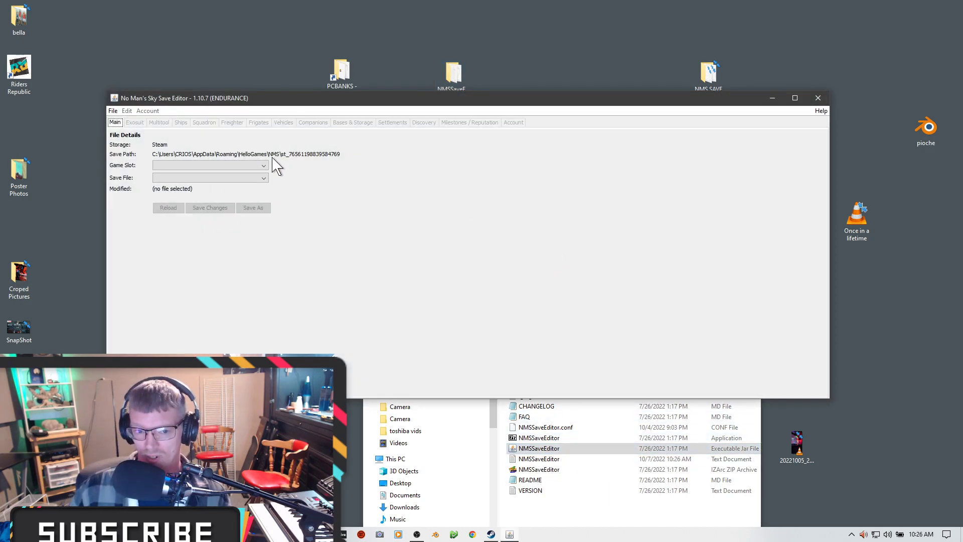
left_click(198, 166)
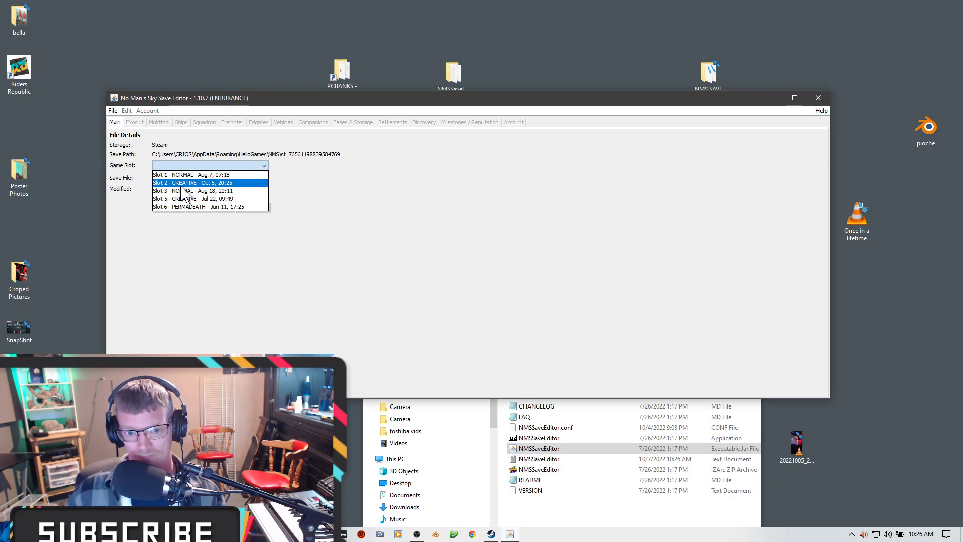
left_click(182, 185)
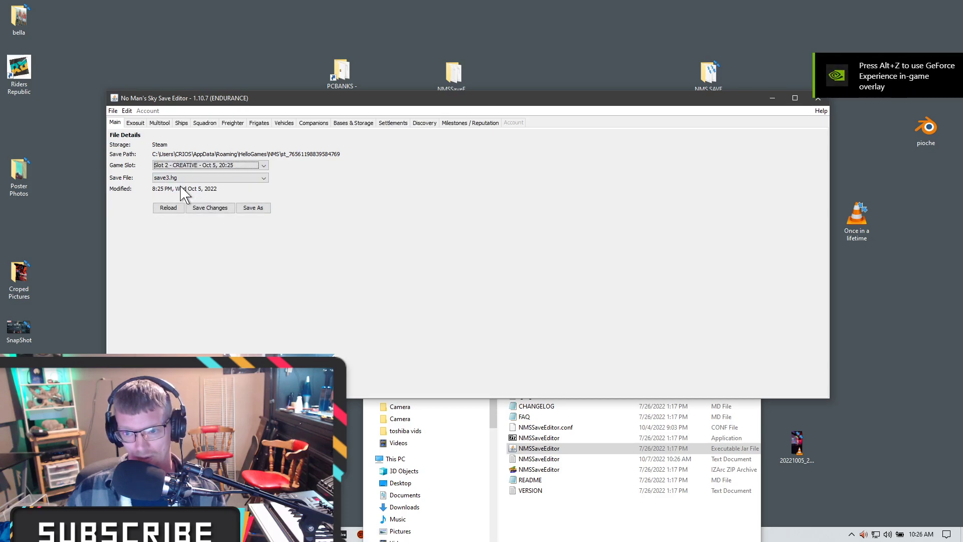
- View the save's Exosuit stats and inventory, return to the file details, and close the save editor
left_click(135, 122)
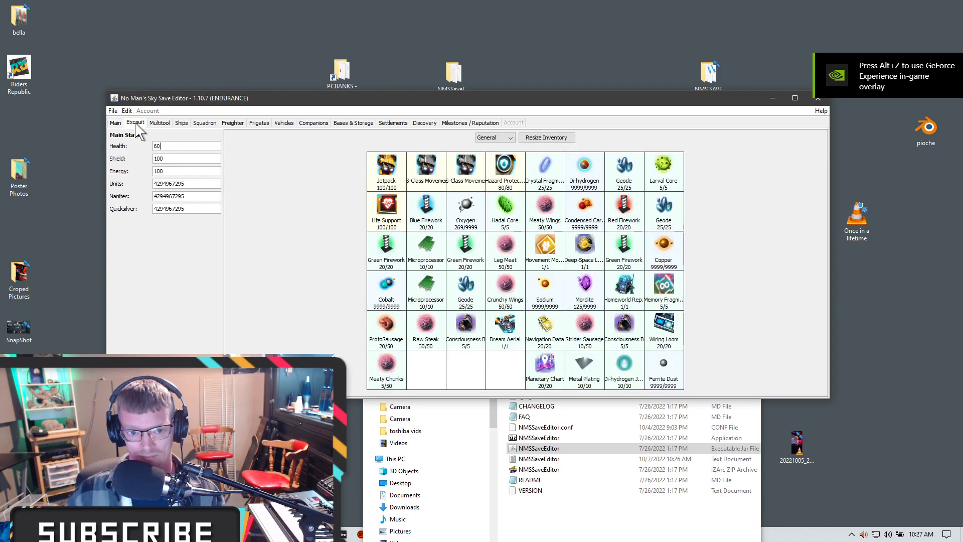
left_click(116, 123)
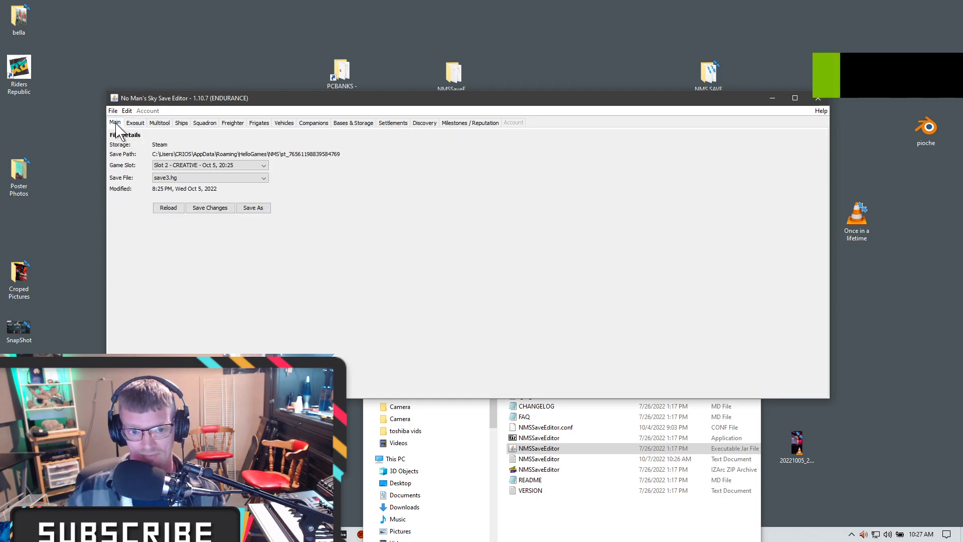
left_click(818, 98)
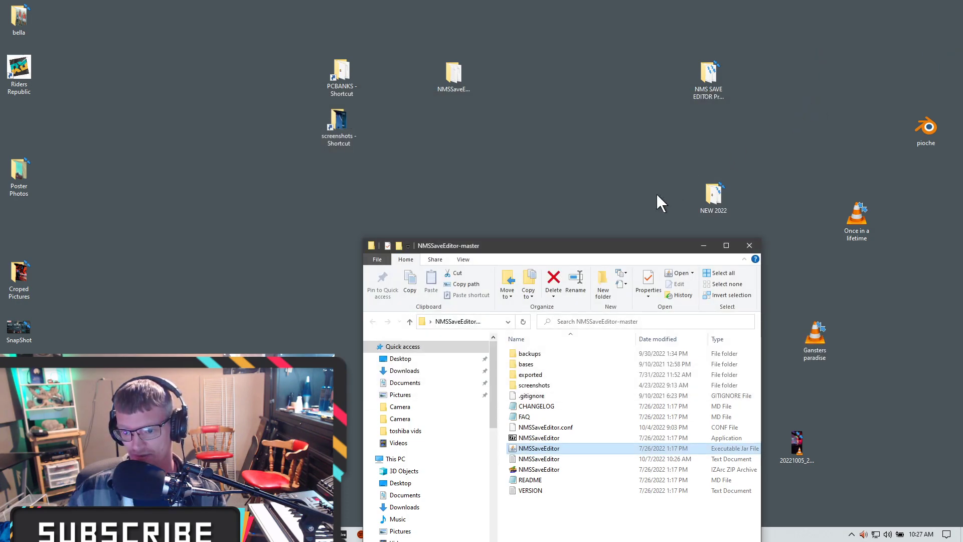
- Open the NEW 2022 mod folder, widen its window and Name column to show full file names, and move it aside
double_click(716, 196)
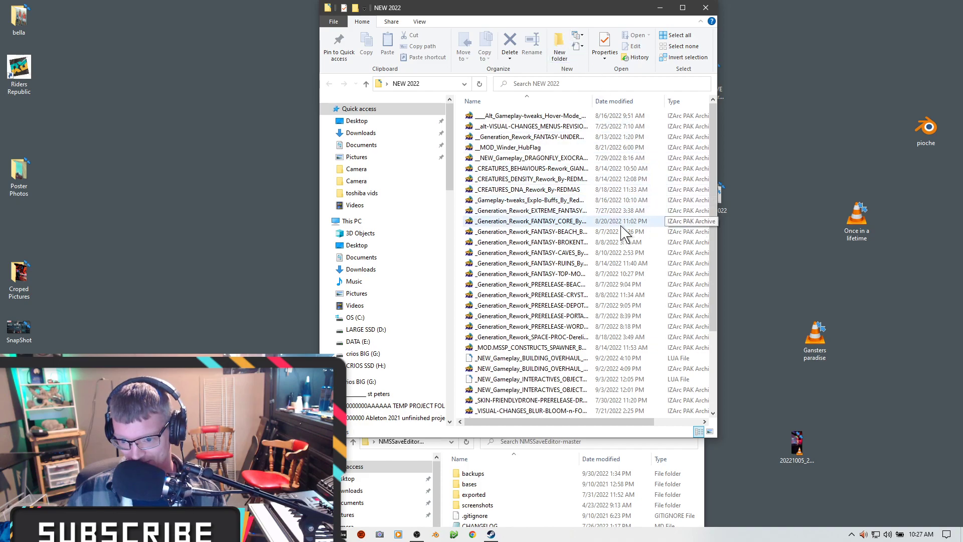
scroll(625, 232, "down", 3)
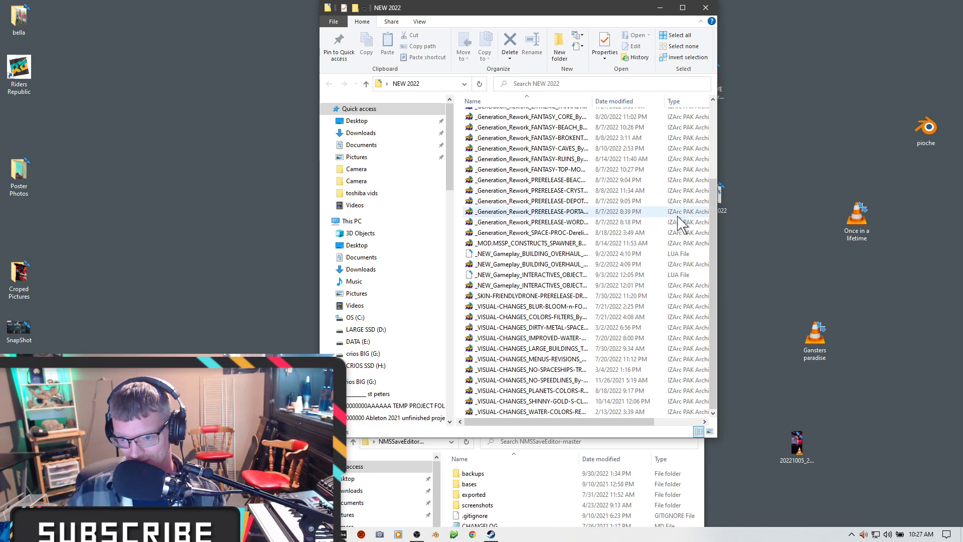
left_click_drag(719, 201, 873, 186)
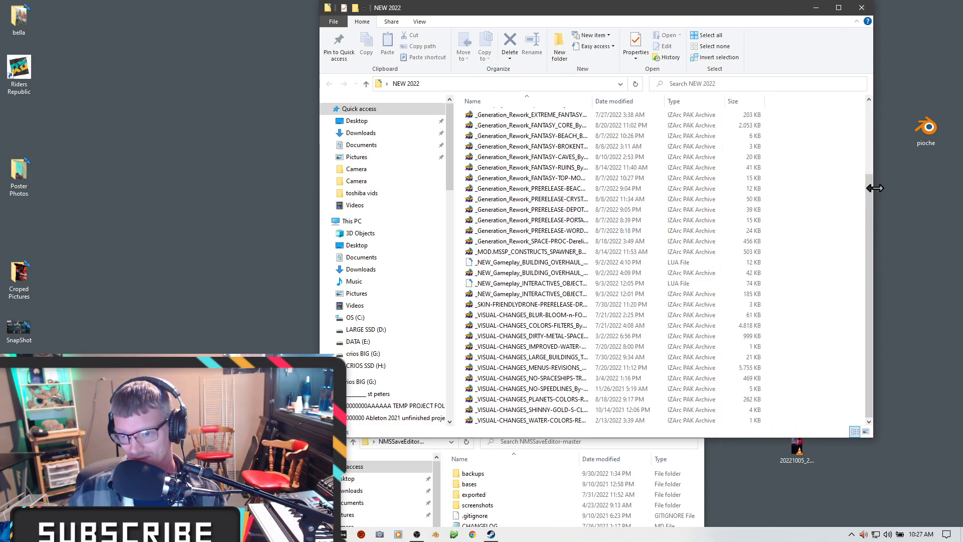
left_click_drag(594, 102, 707, 103)
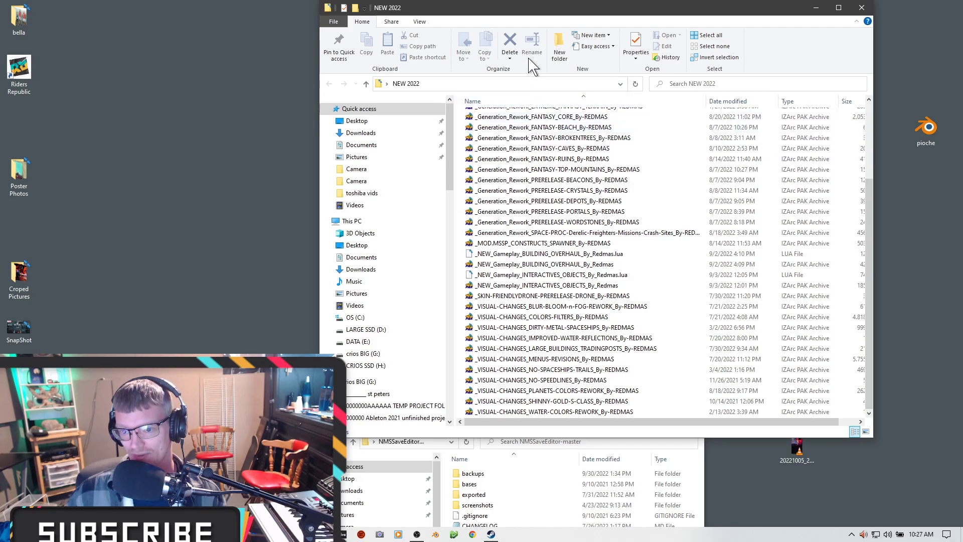
left_click_drag(549, 17, 735, 44)
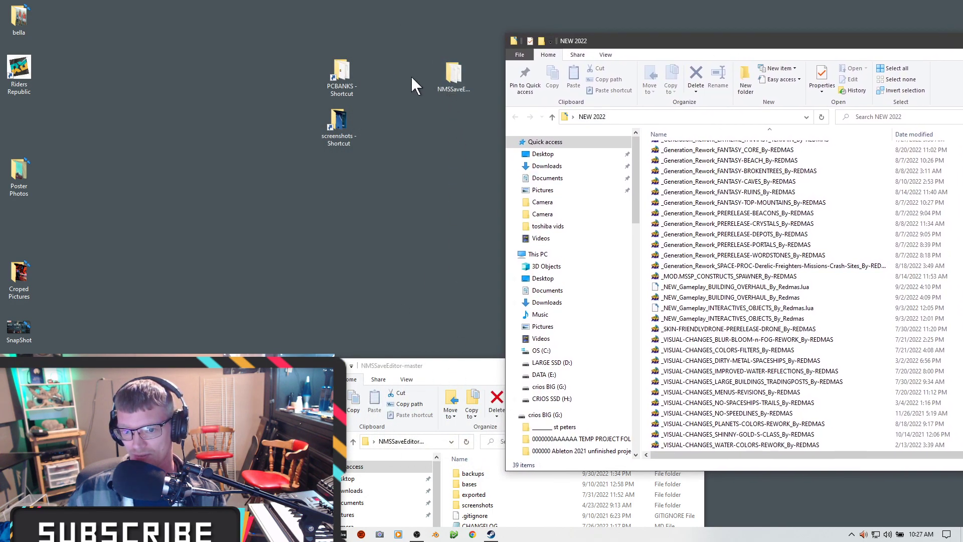
- Open the mods folder inside PCBANKS in a window beside the NEW 2022 folder
left_click(341, 77)
double_click(341, 77)
left_click_drag(705, 60, 230, 63)
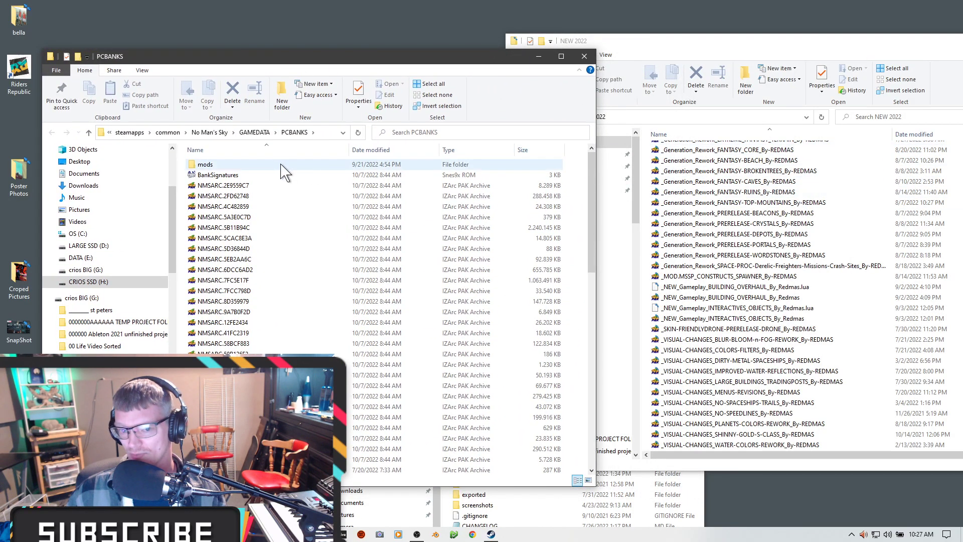
left_click(211, 165)
double_click(216, 167)
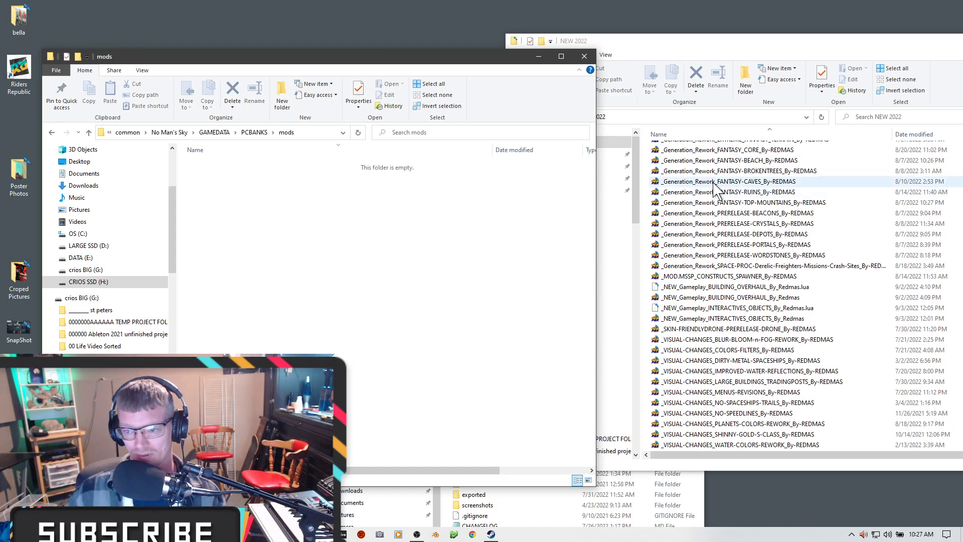
- Copy _Generation_Rework_FANTASY_CORE_By-REDMAS from NEW 2022 into the mods folder and close the mods window
left_click(694, 151)
left_click_drag(556, 178, 357, 232)
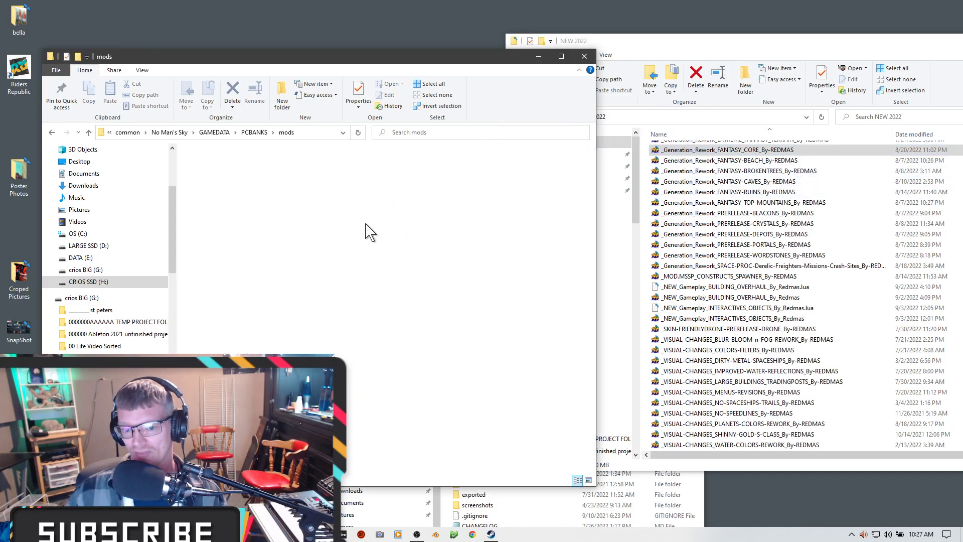
left_click(584, 56)
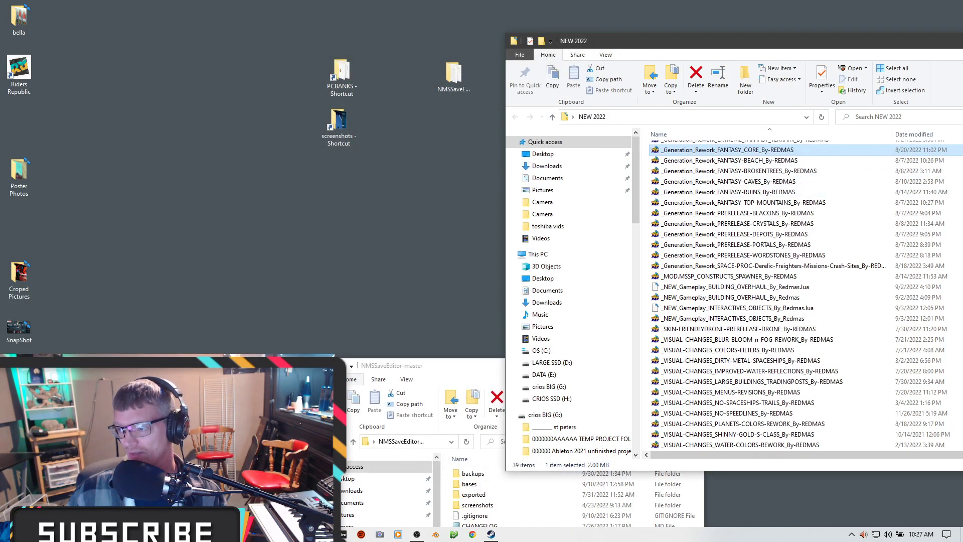
- Close the NEW 2022 and NMSSaveEditor-master folder windows
key("alt+F4")
left_click_drag(550, 369, 576, 219)
left_click(723, 219)
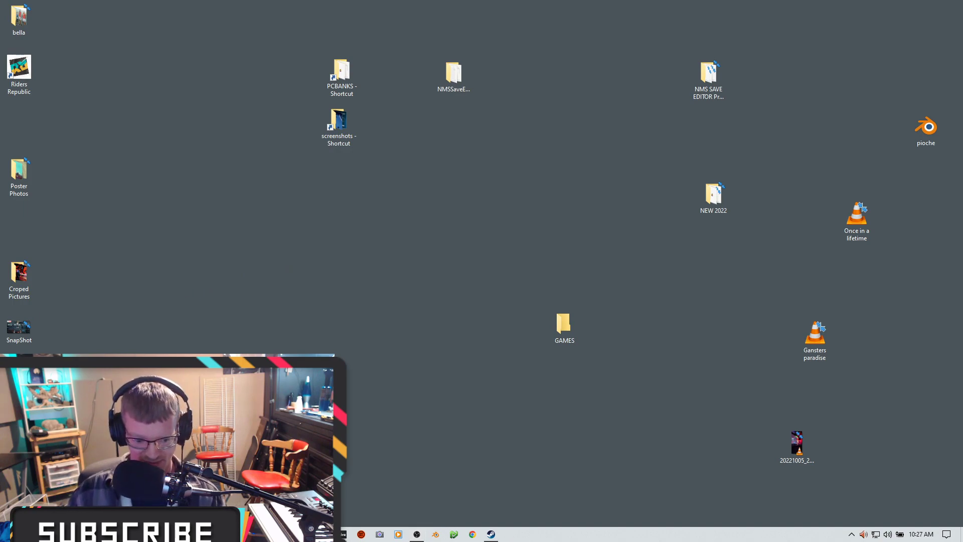
key("super")
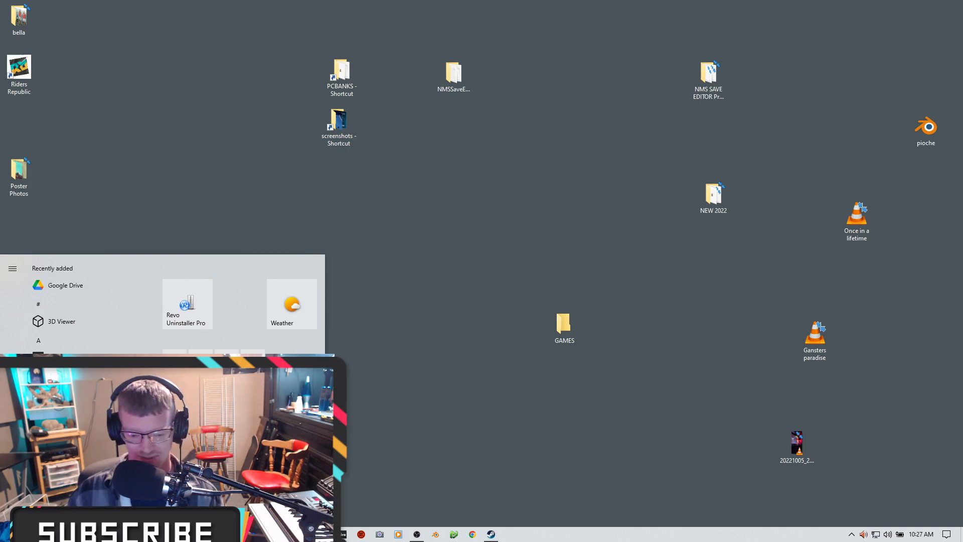
key("Escape")
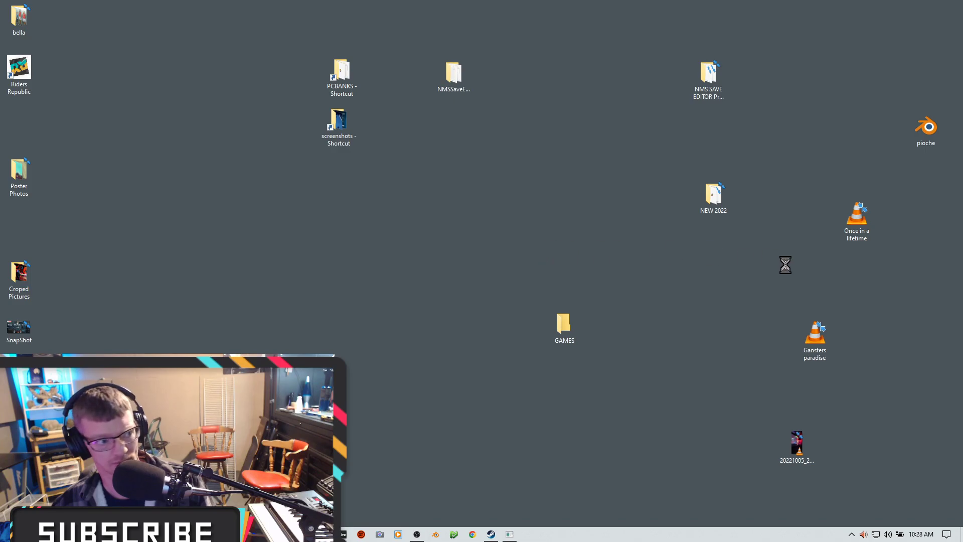
right_click(531, 384)
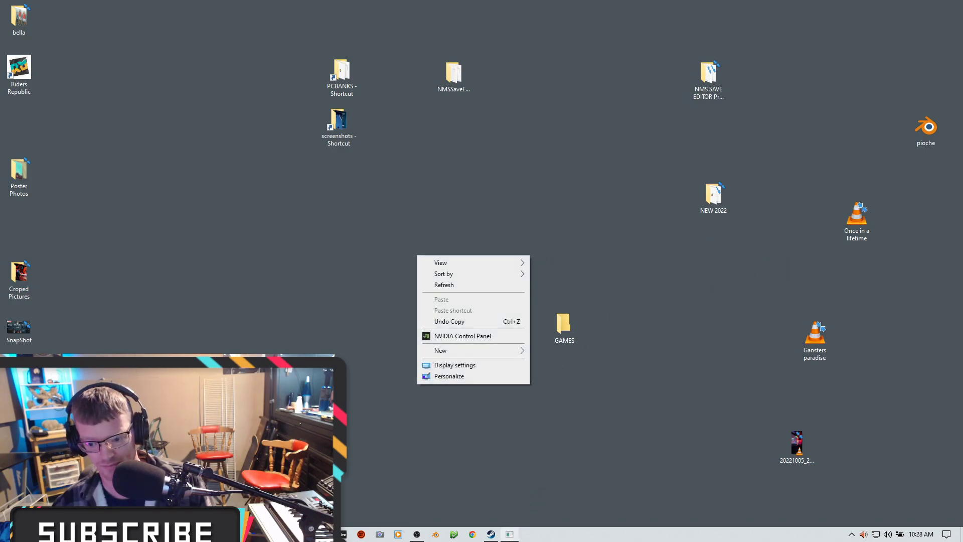
- Switch to the running No Man's Sky game to view its start screen, and return to the desktop
left_click(508, 539)
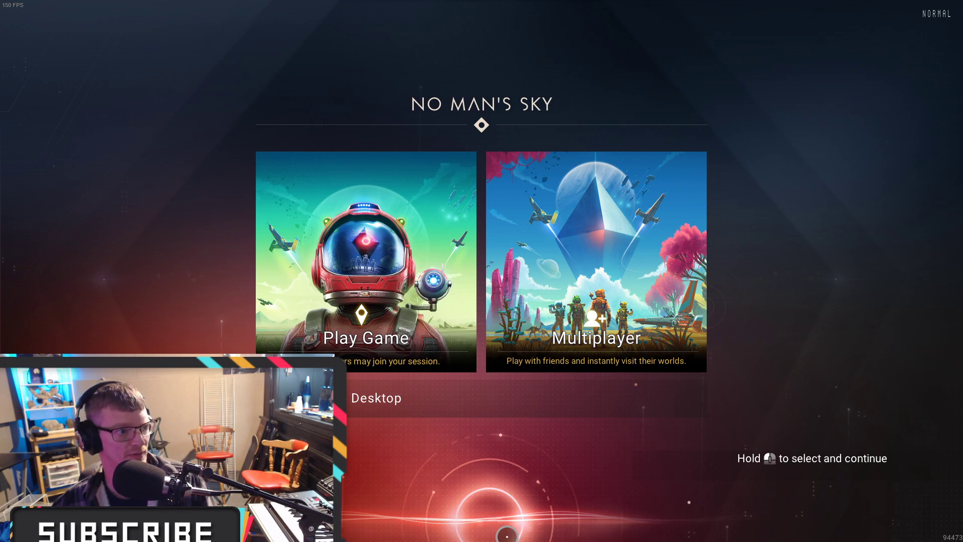
key("alt+Tab")
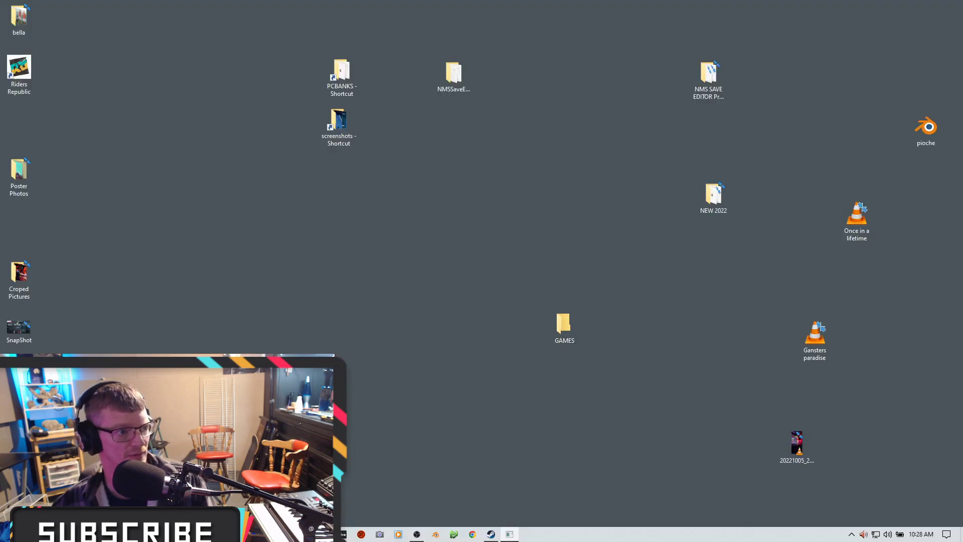
- Examine the No Man's Sky start screen with its Play Game and Multiplayer choices, switching between the running game and the desktop
left_click(517, 538)
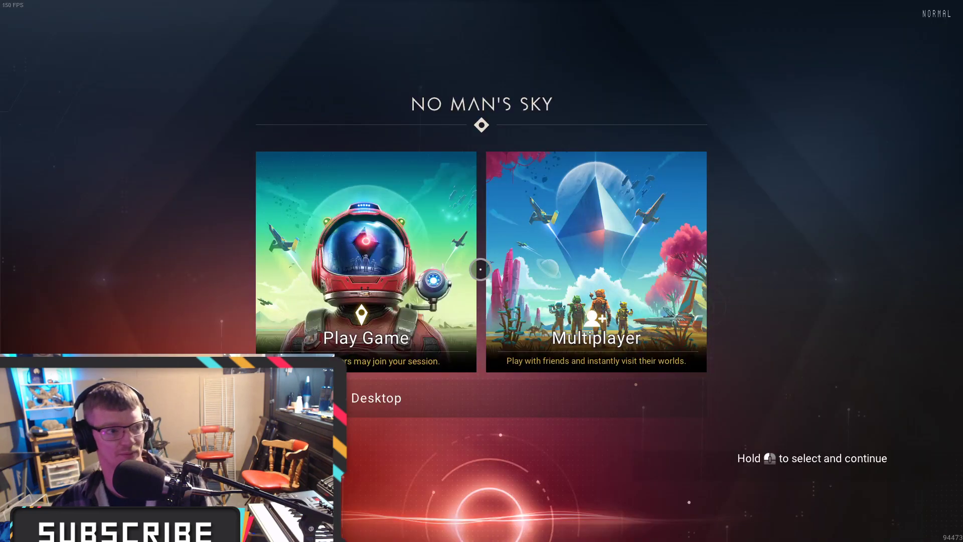
key("alt+Tab")
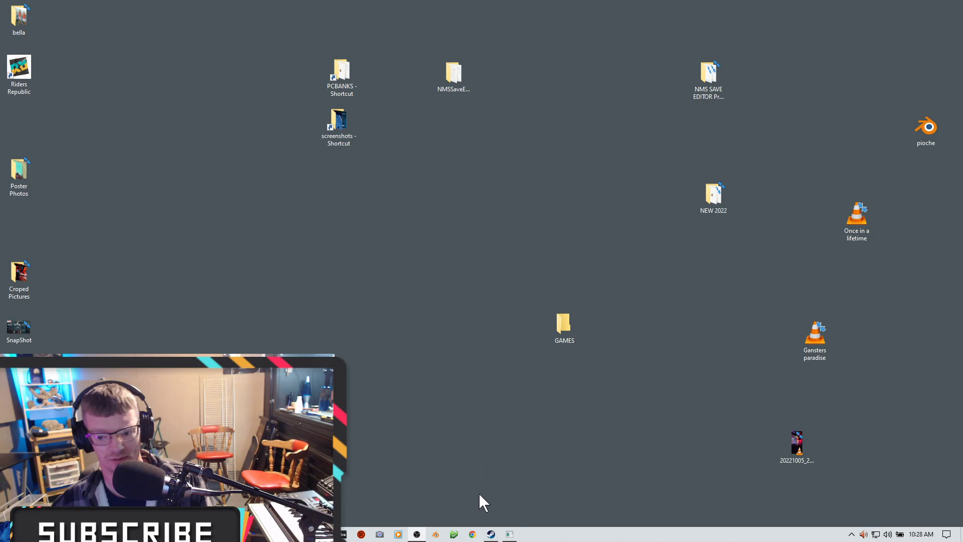
left_click(511, 538)
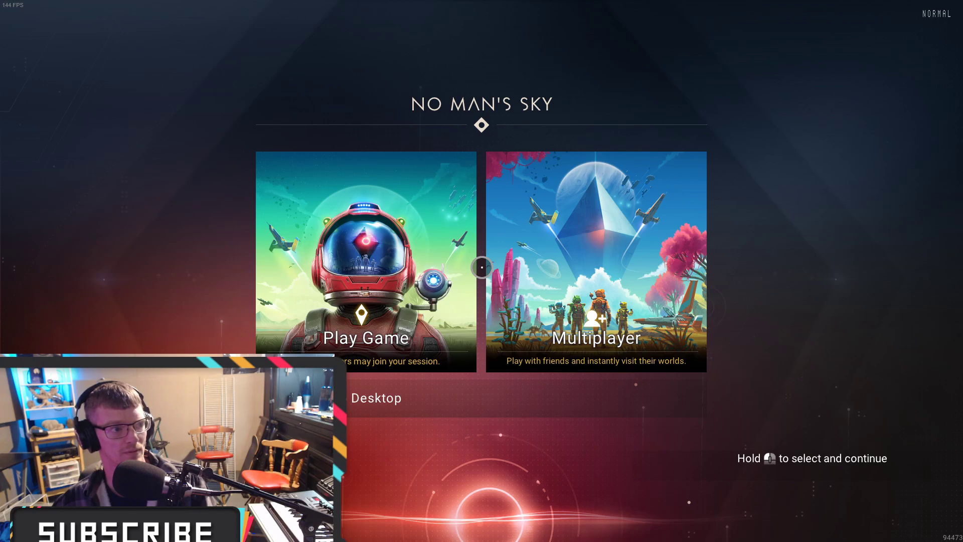
key("super+d")
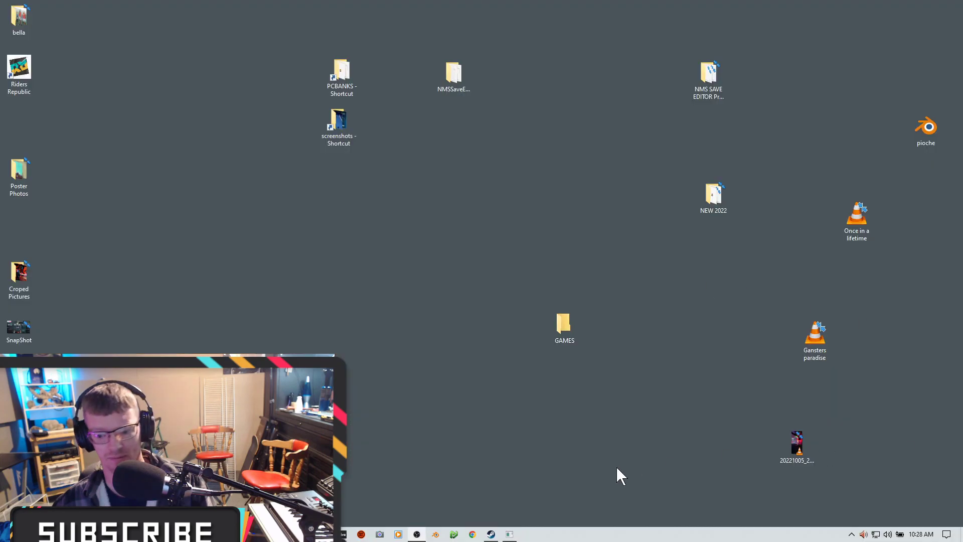
left_click(514, 537)
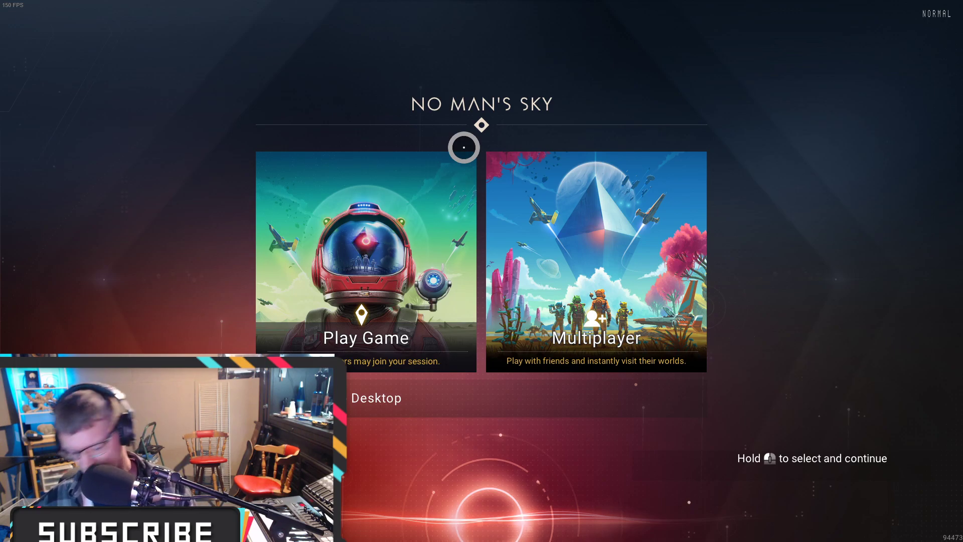
key("super")
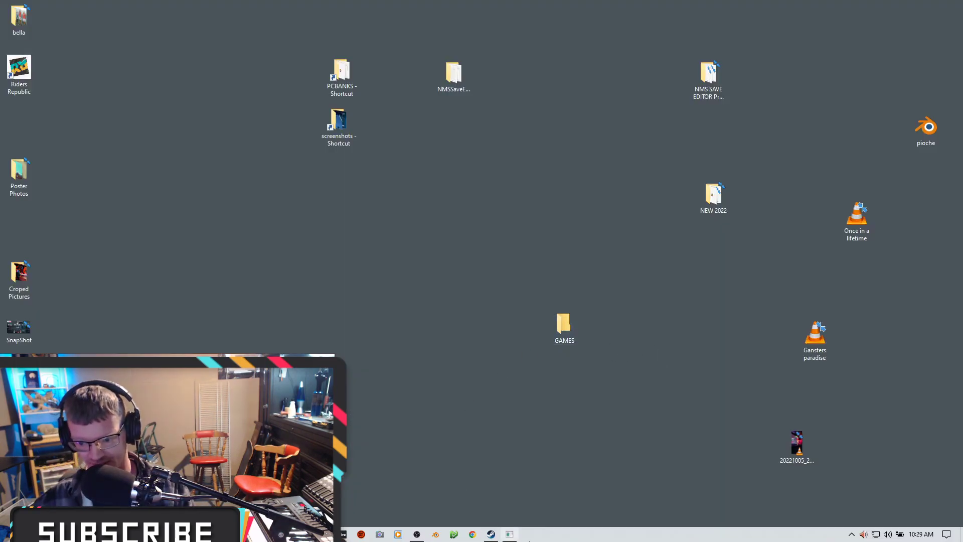
left_click(510, 534)
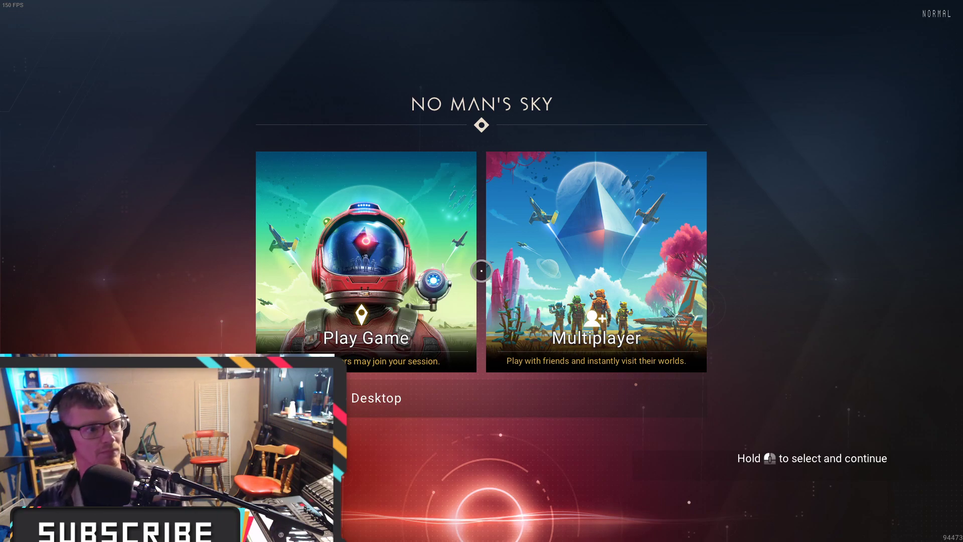
key("alt+Tab")
key("super")
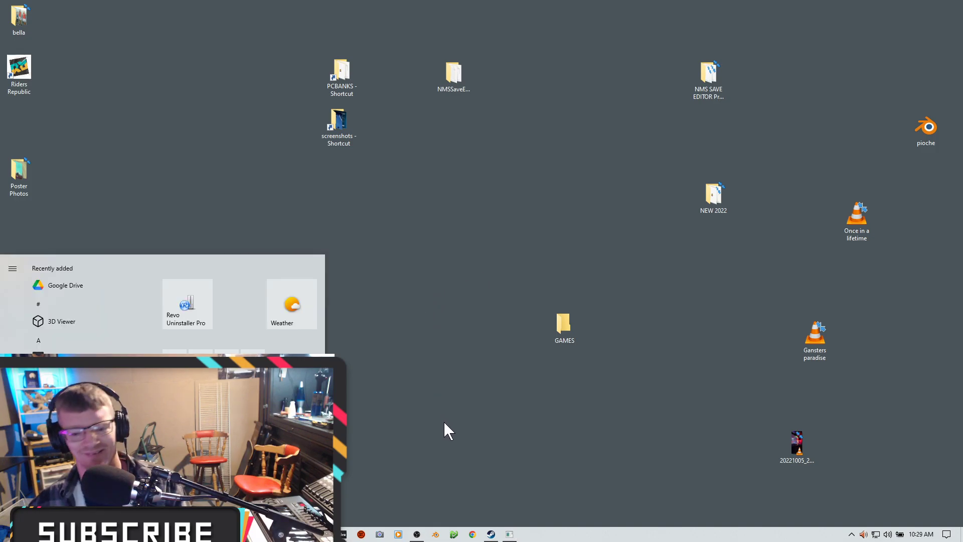
left_click(510, 534)
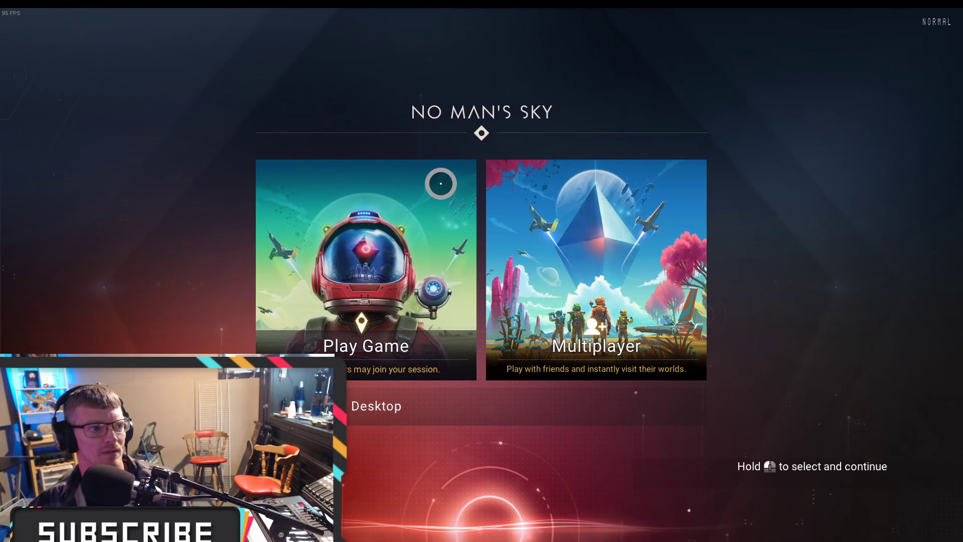
key("alt+Tab")
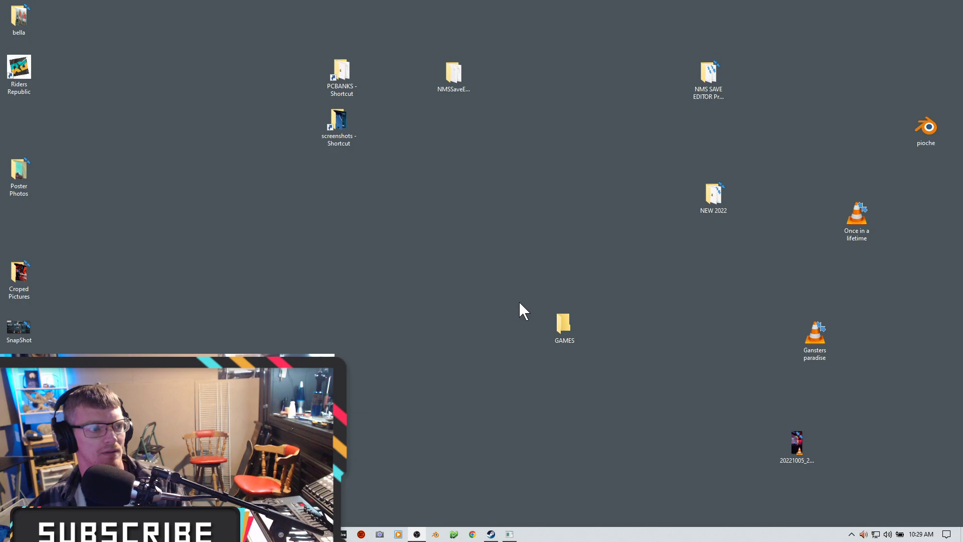
- Close the running No Man's Sky game and relaunch it from the Steam library using the standard play option
right_click(512, 533)
left_click(490, 517)
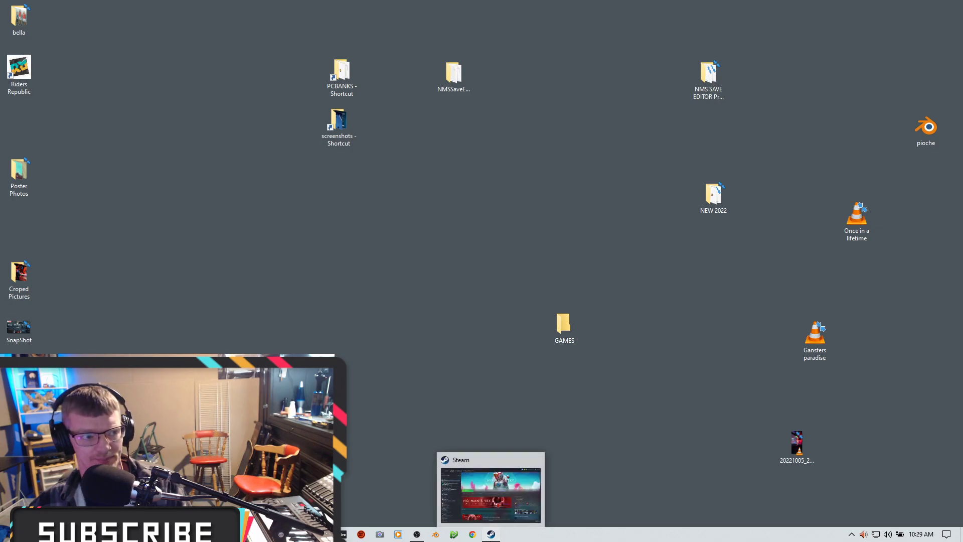
left_click(491, 535)
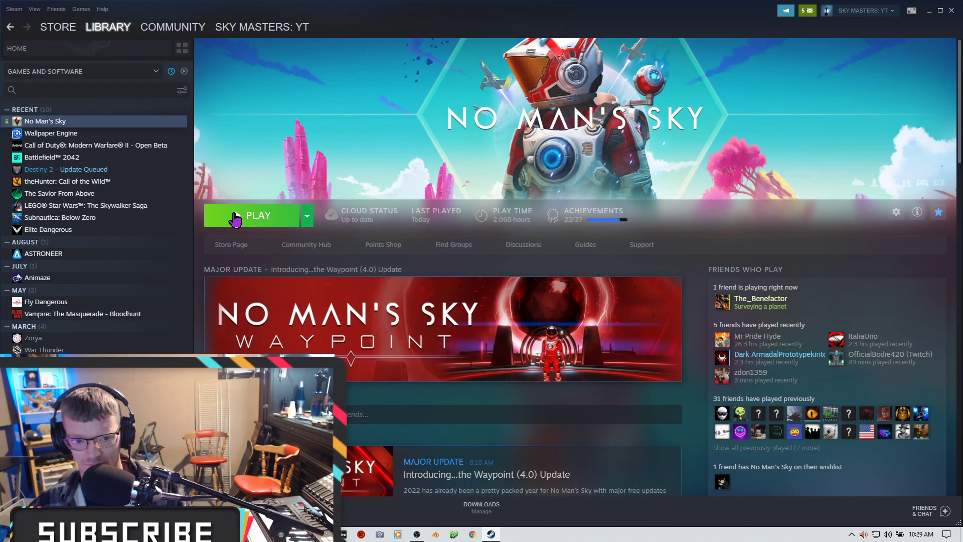
left_click(236, 218)
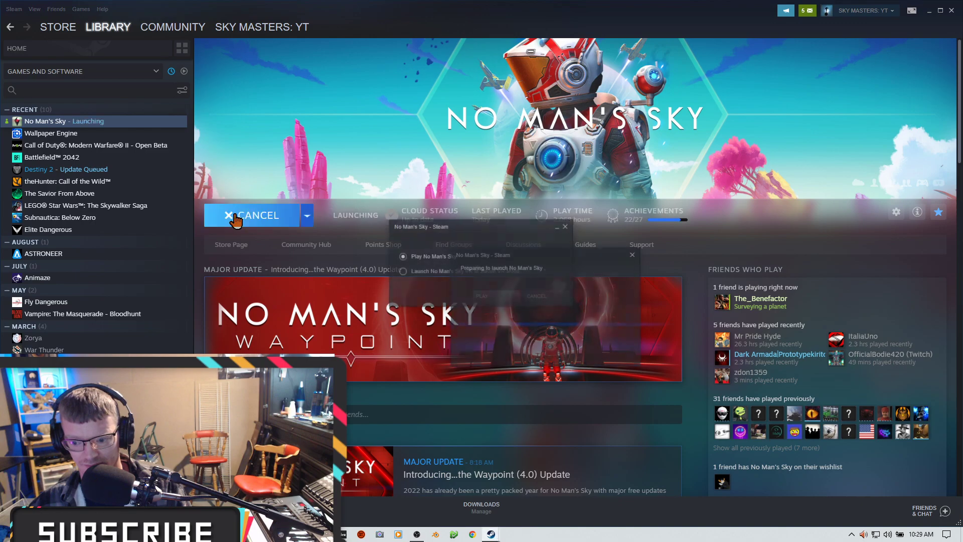
left_click(504, 292)
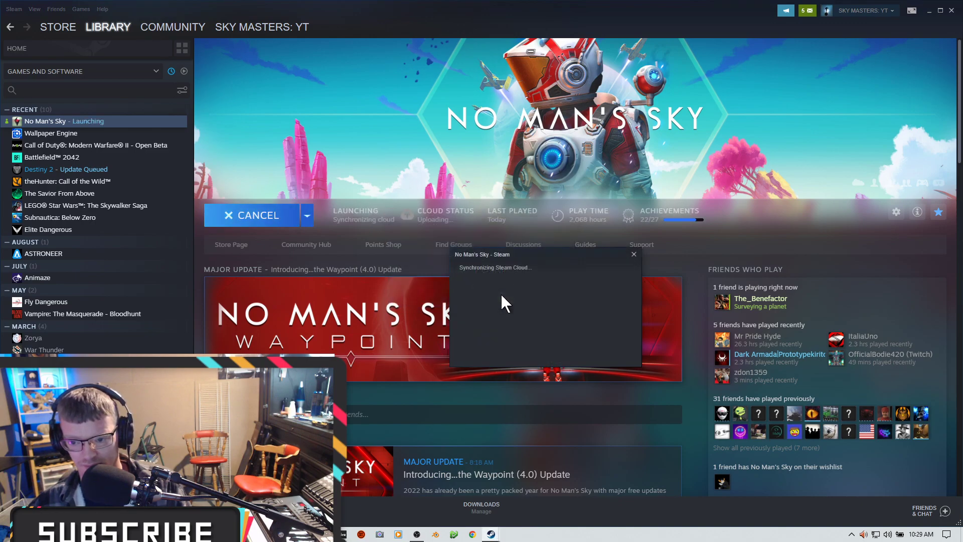